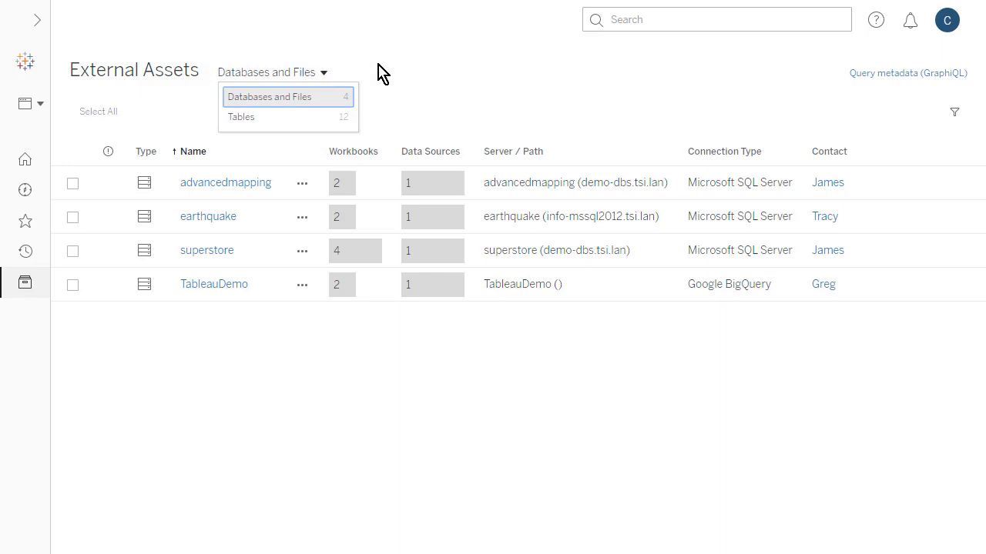
Review the external assets listed as tables, and return to the list of databases and files.
left_click(378, 65)
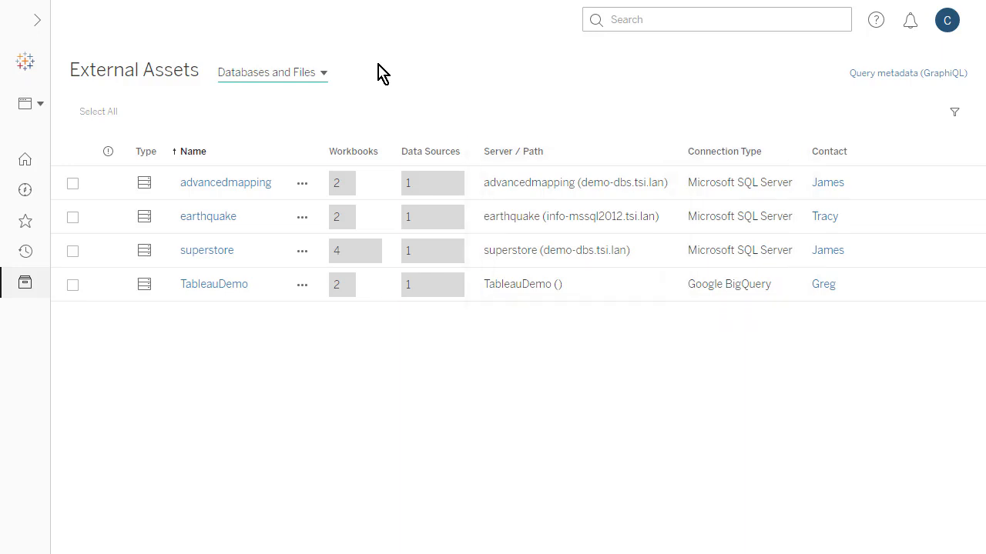
left_click(323, 72)
left_click(326, 117)
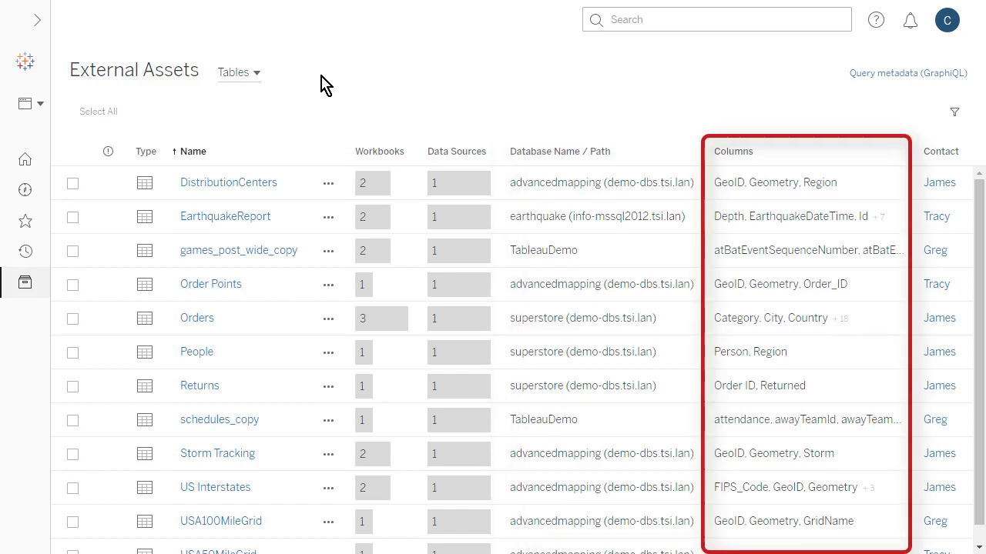
left_click(256, 75)
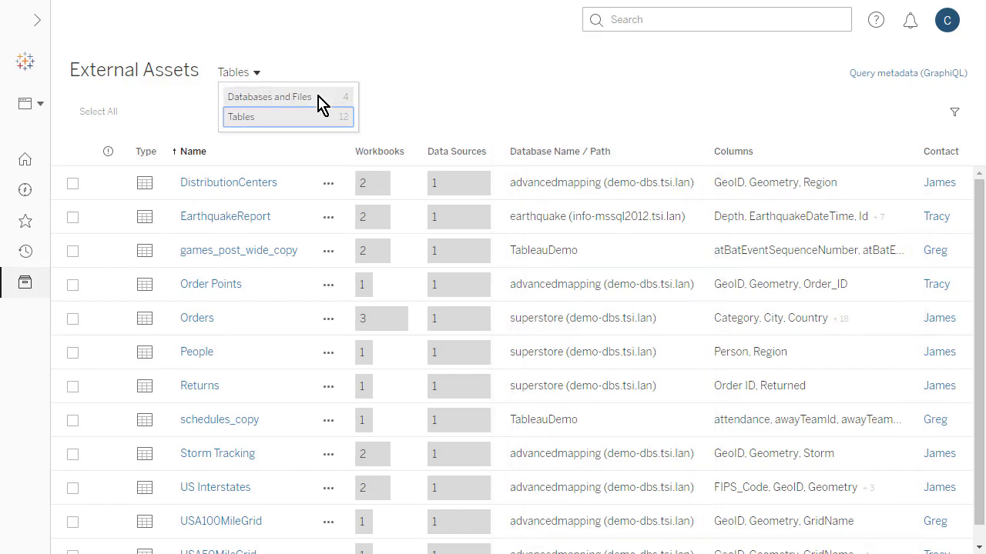
left_click(325, 98)
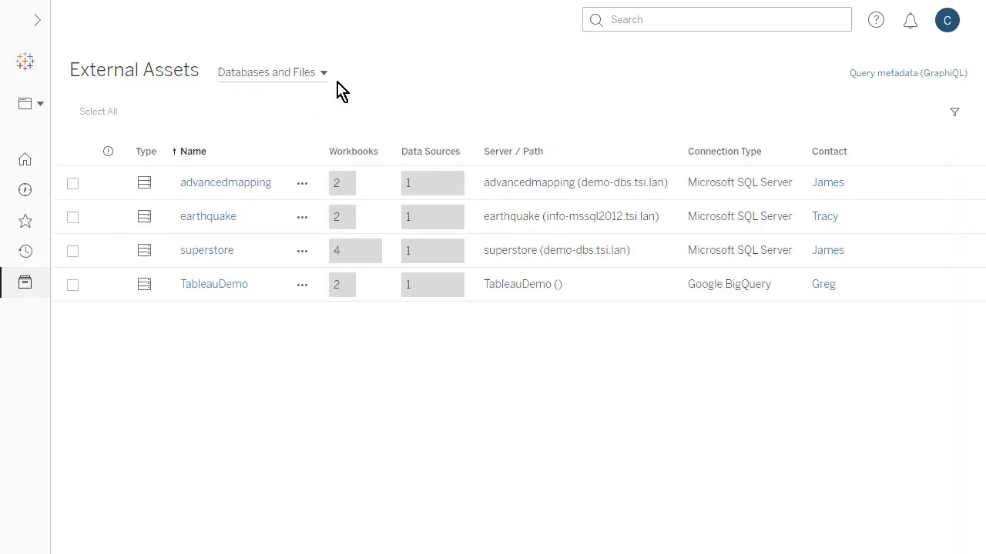
Examine the superstore database's lineage through its data sources, workbooks, sheets and owners, and return to its tables.
left_click(226, 255)
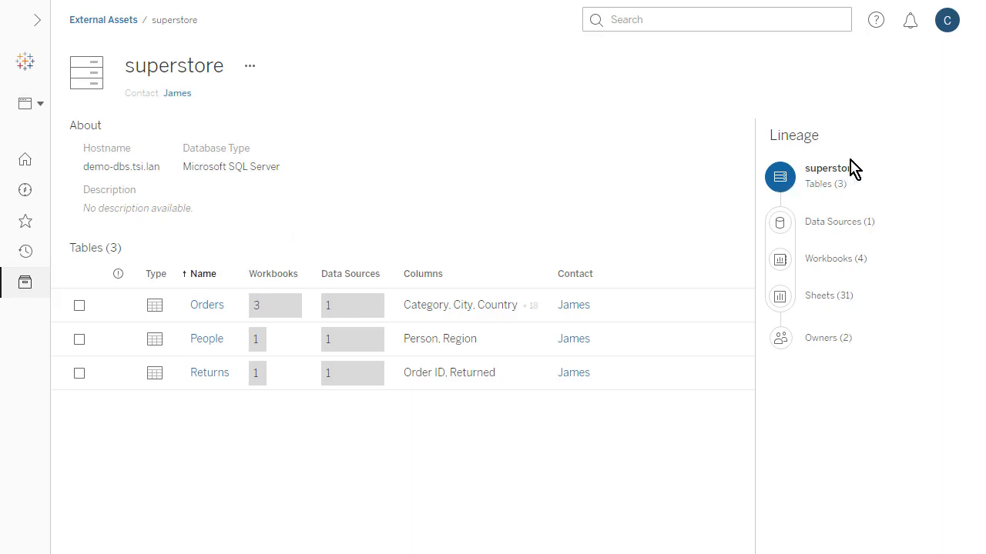
left_click(855, 225)
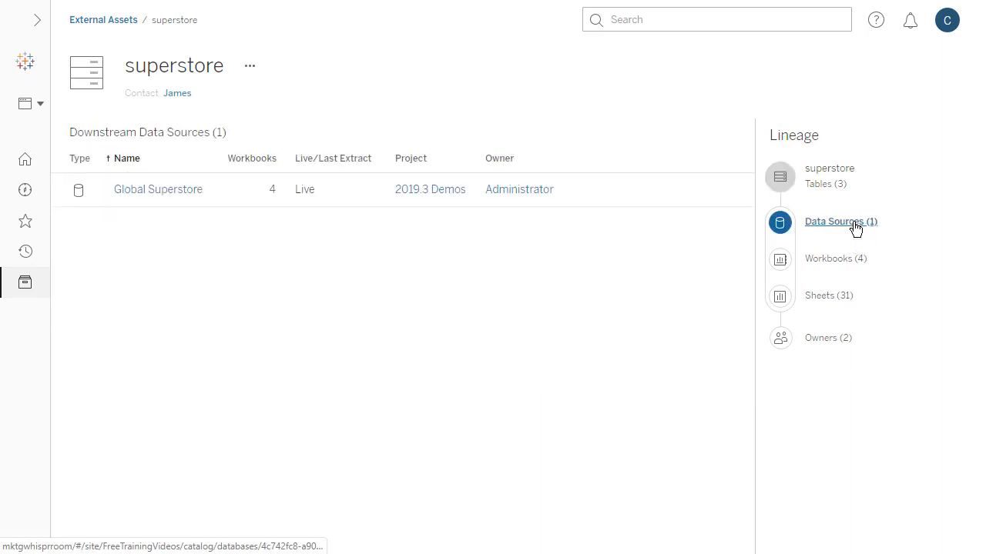
left_click(849, 267)
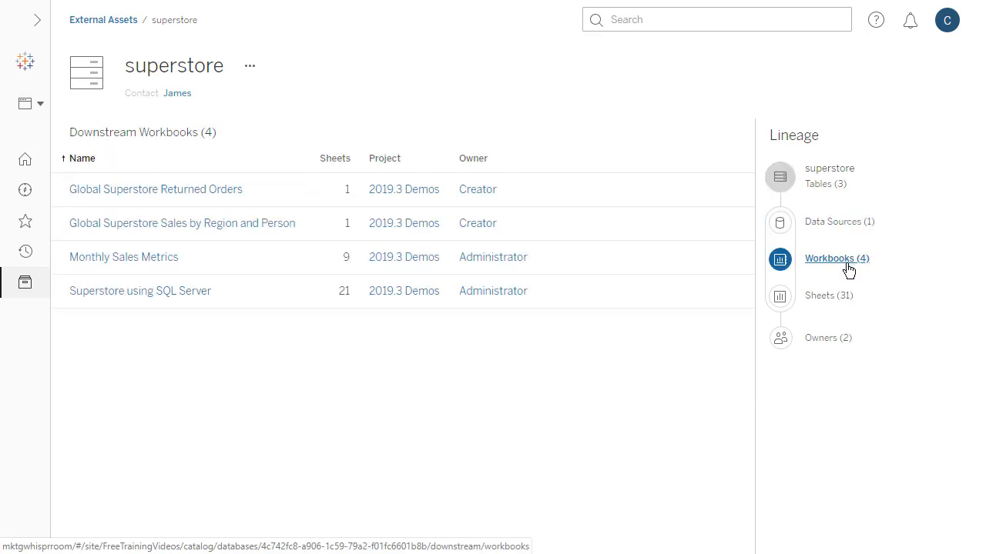
left_click(841, 304)
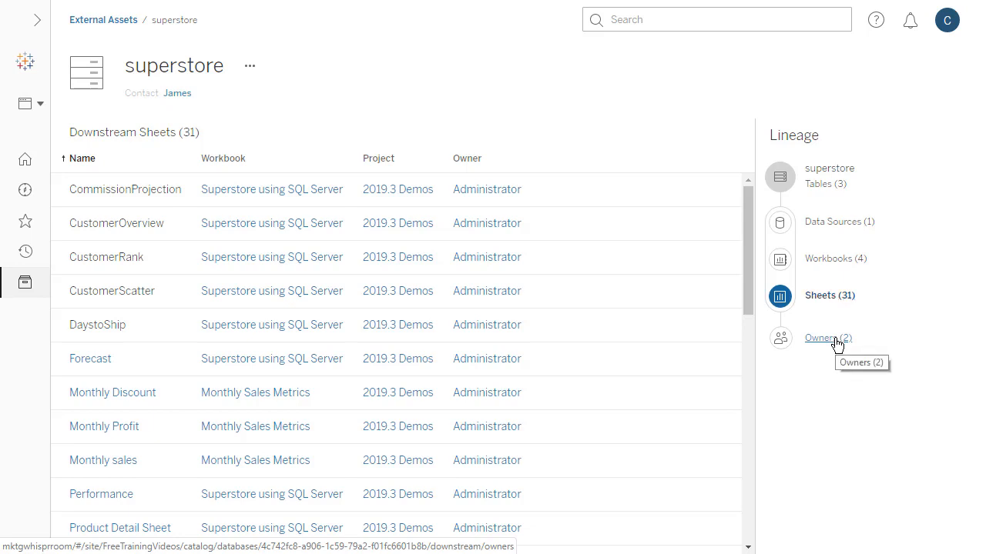
left_click(837, 344)
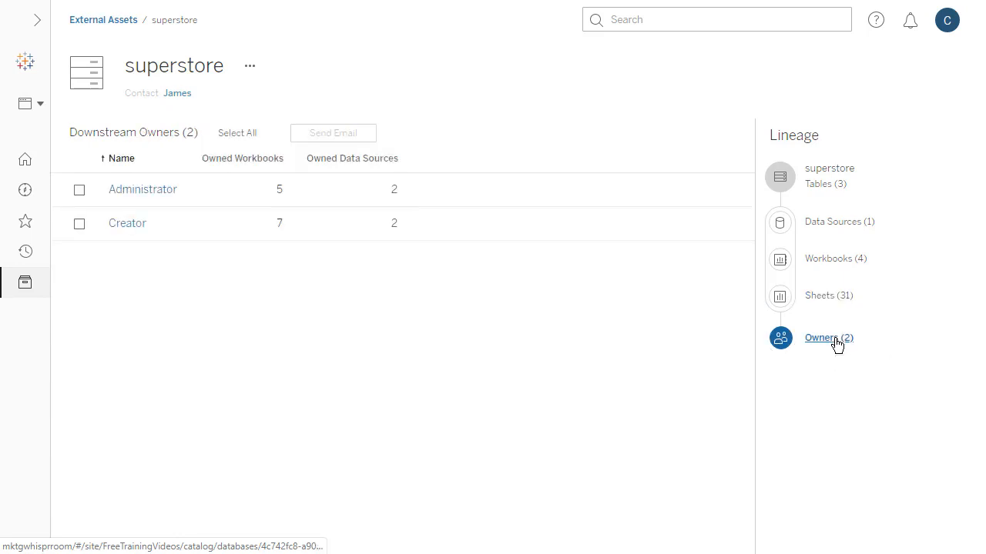
left_click(827, 176)
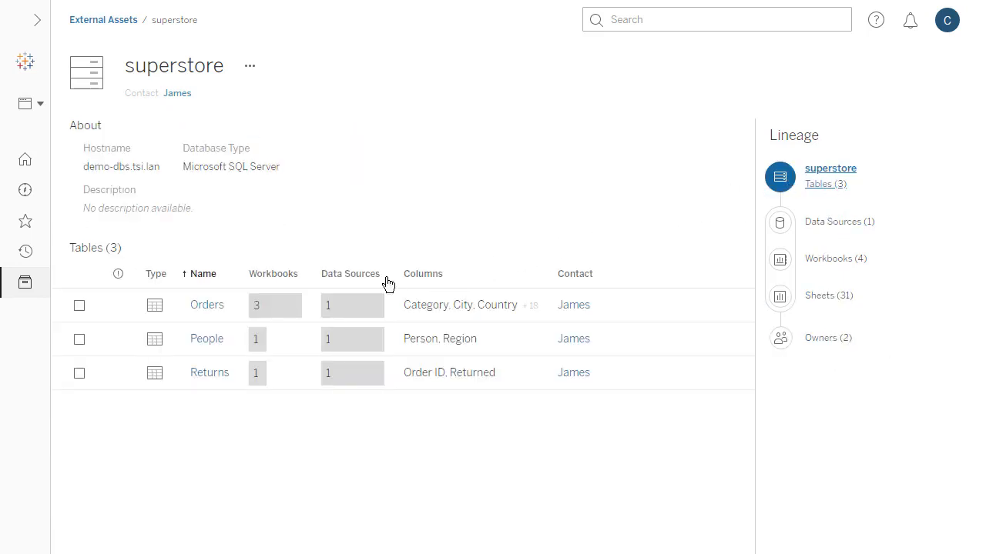
Start an email to both downstream owners in the lineage of superstore's Returns table, and cancel the message.
left_click(79, 373)
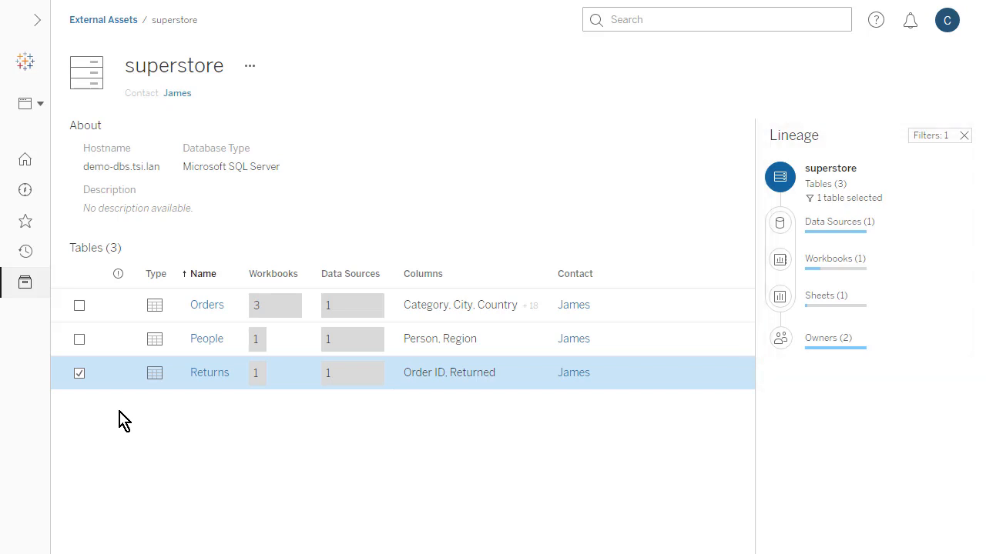
left_click(827, 340)
left_click(79, 189)
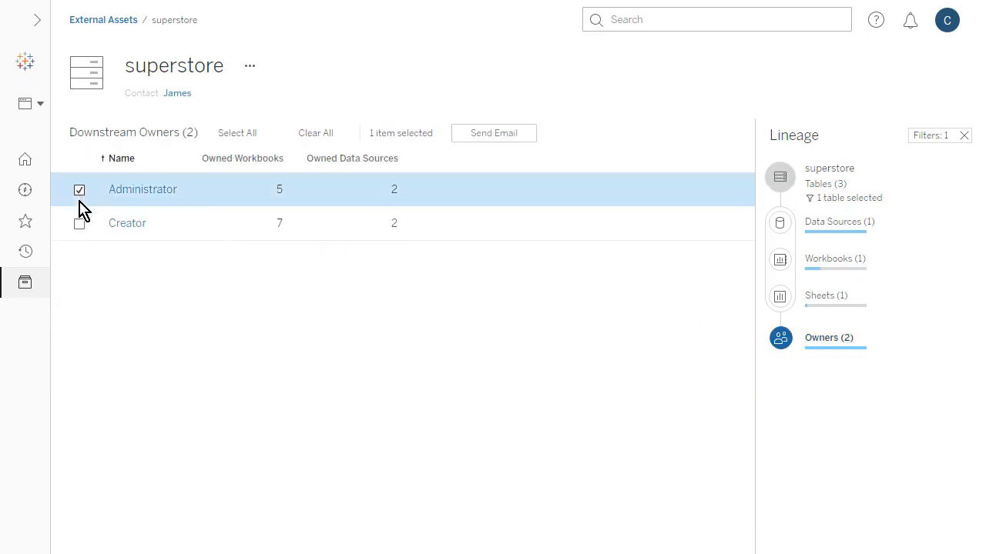
left_click(79, 224)
left_click(471, 139)
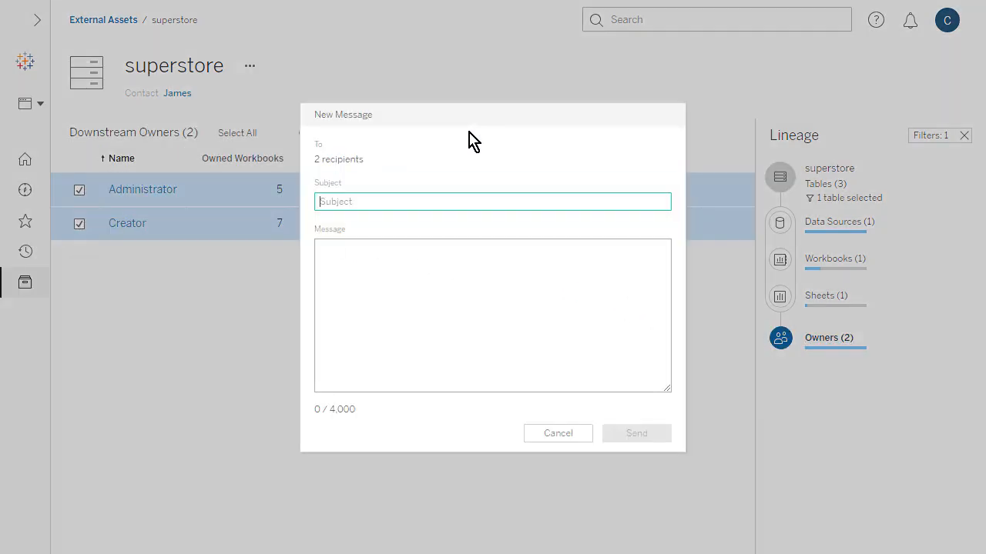
left_click(579, 432)
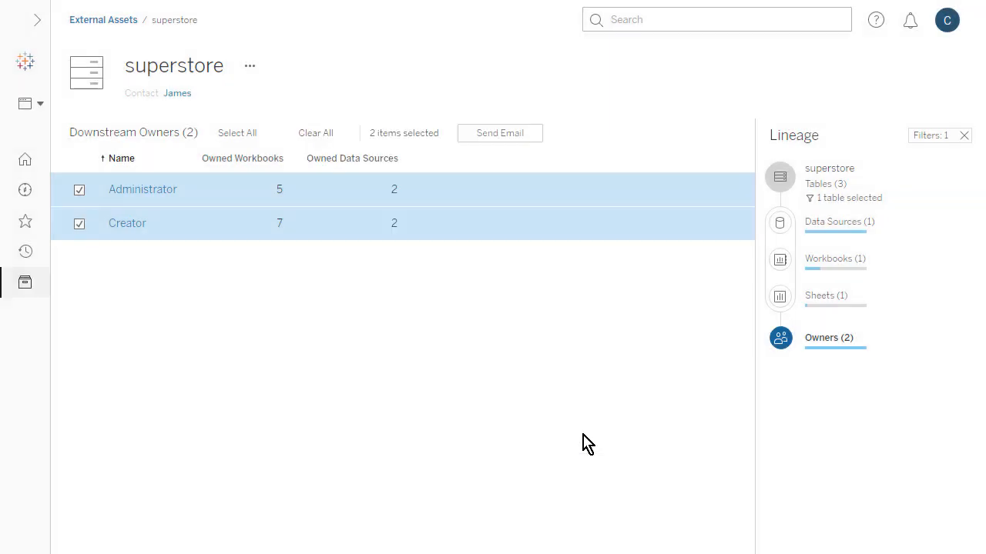
Enable a data quality warning of type Stale data on the earthquake database in External Assets.
left_click(98, 21)
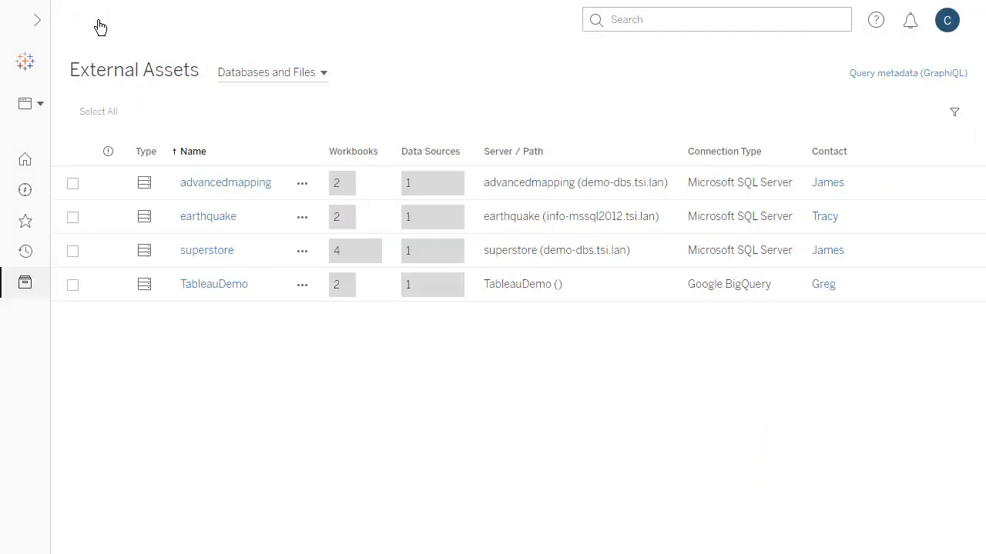
left_click(72, 217)
left_click(300, 112)
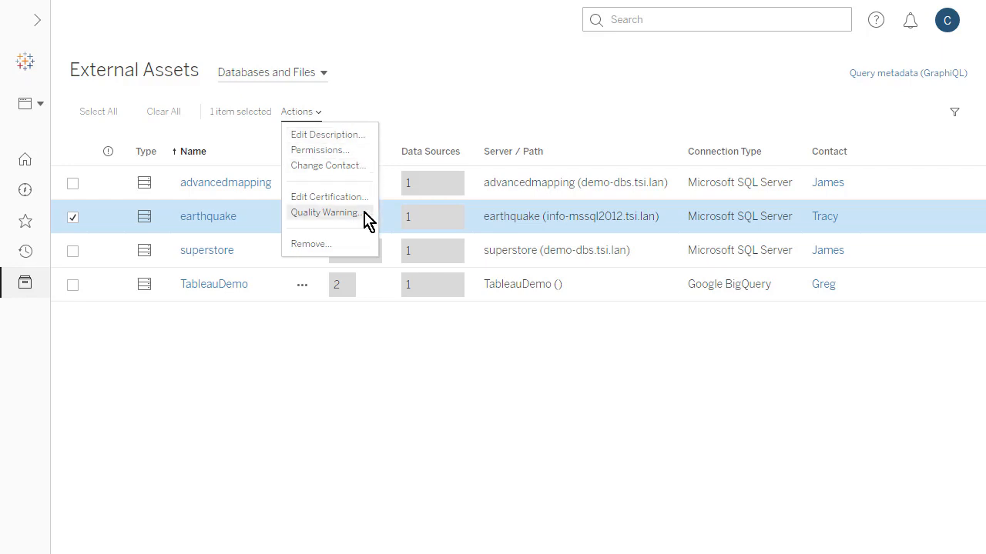
left_click(327, 213)
left_click(319, 170)
left_click(460, 266)
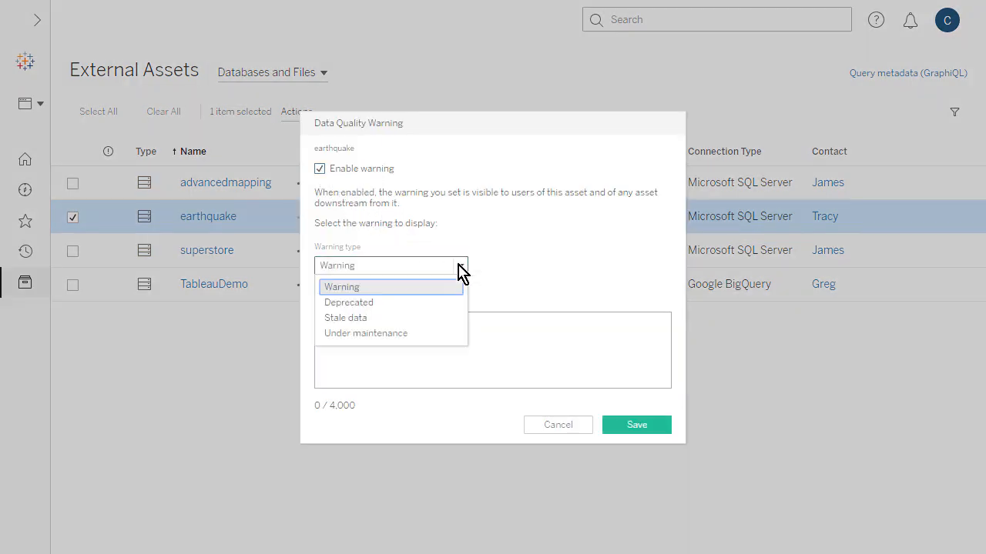
left_click(458, 318)
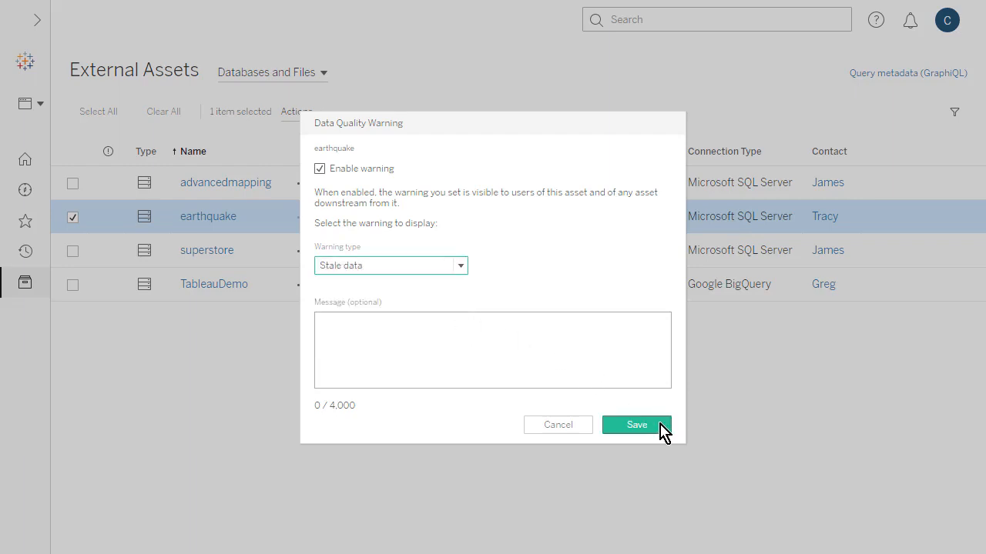
left_click(658, 430)
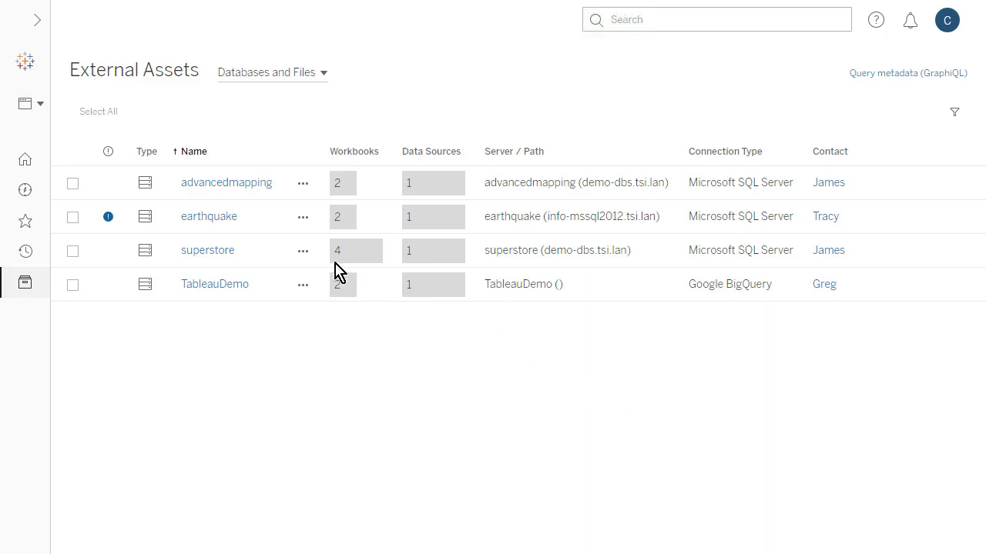
Certify the superstore database's data without adding a note.
left_click(305, 252)
left_click(377, 336)
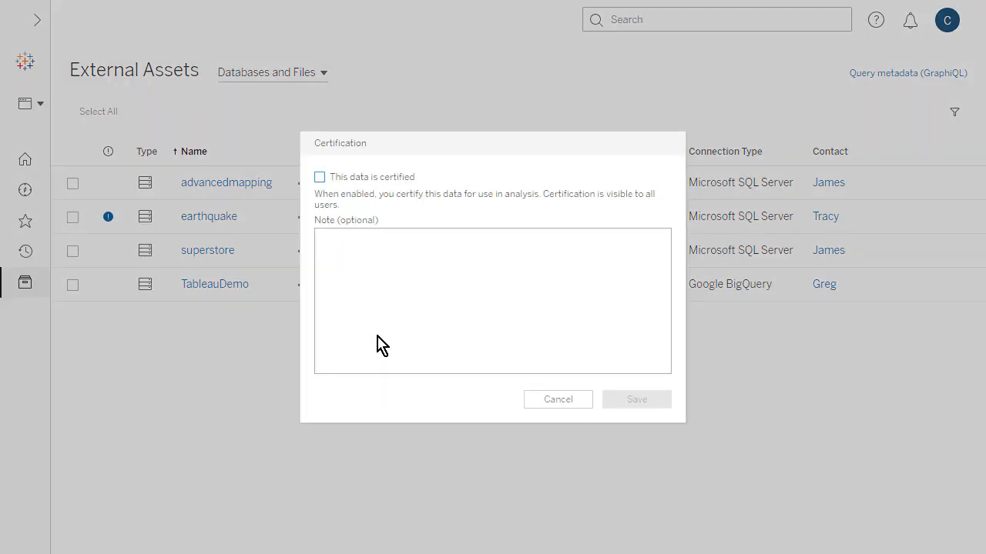
left_click(320, 179)
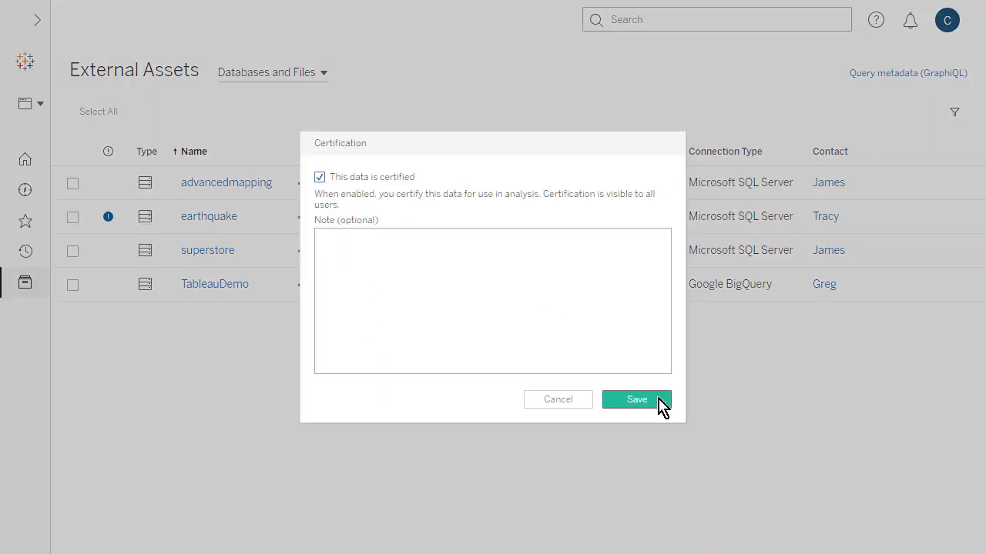
left_click(661, 401)
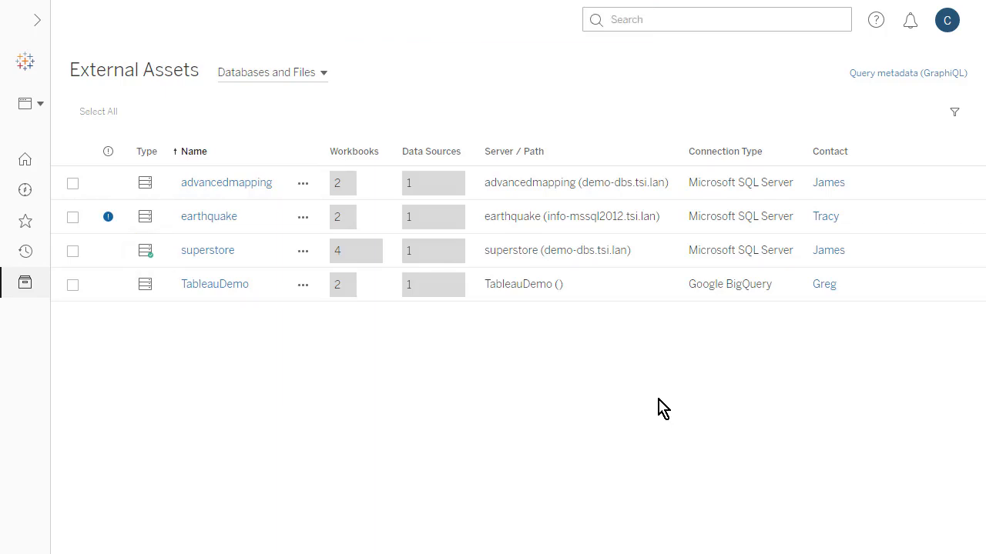
Set the All Users permissions on the superstore database to Viewer for both Database and Tables, and save the rule.
left_click(304, 252)
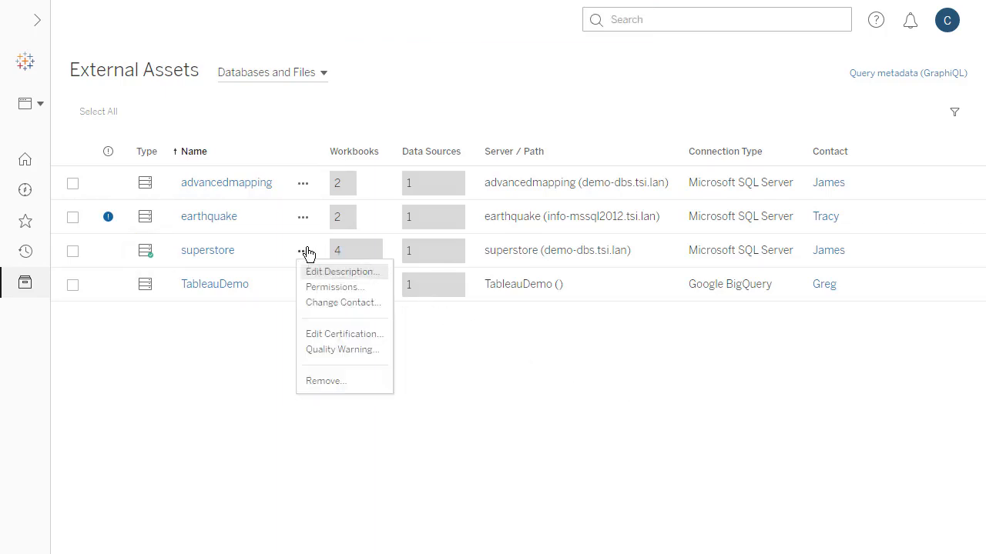
left_click(365, 286)
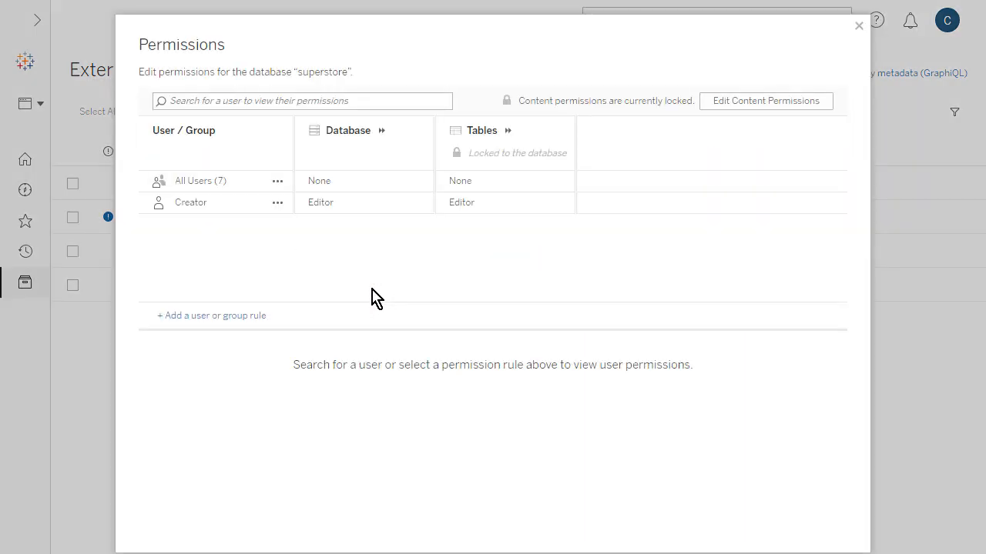
left_click(277, 180)
left_click(305, 211)
left_click(408, 183)
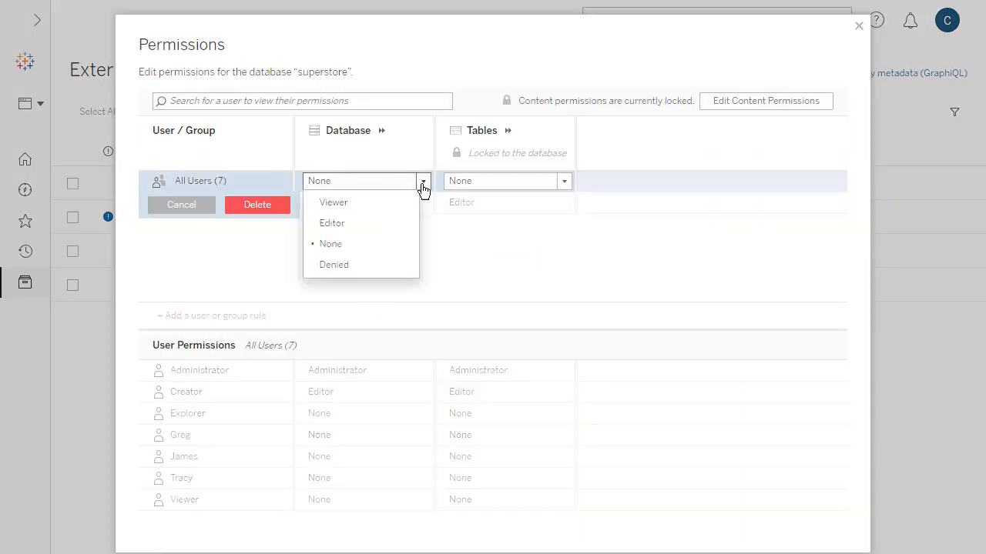
left_click(413, 203)
left_click(555, 185)
left_click(554, 203)
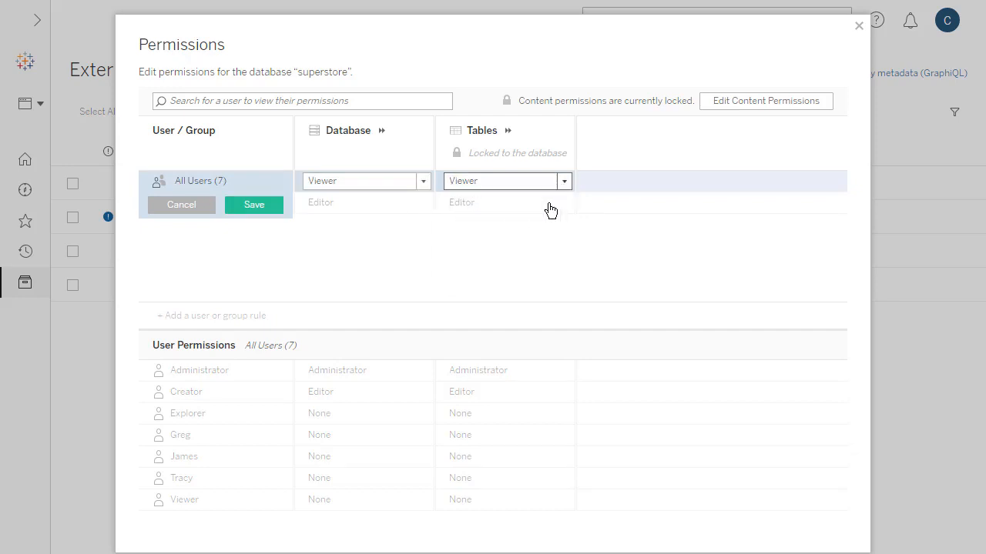
left_click(277, 205)
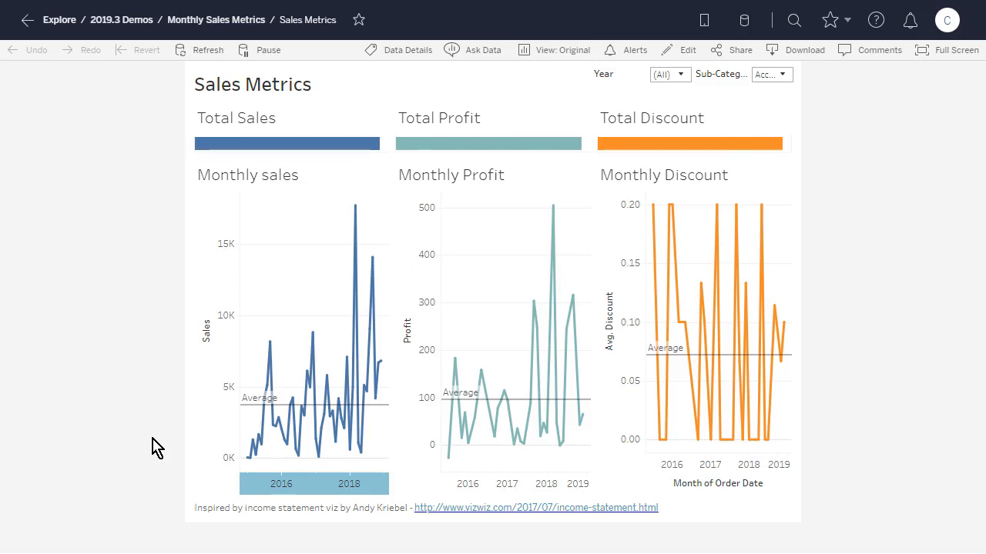
Open the data details of the Sales Metrics dashboard.
left_click(396, 54)
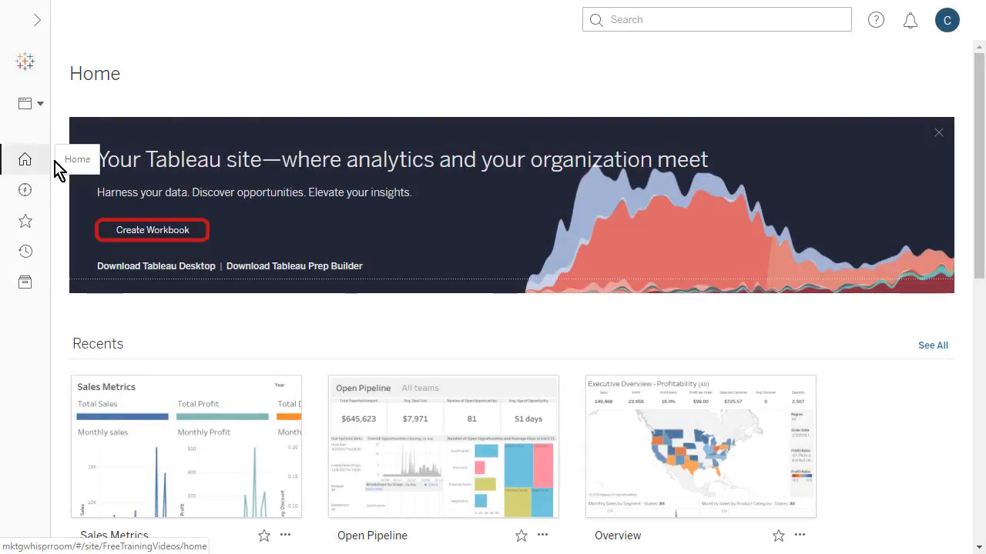
Create a new workbook and browse the site's tables and its databases and files as data to connect to.
left_click(112, 230)
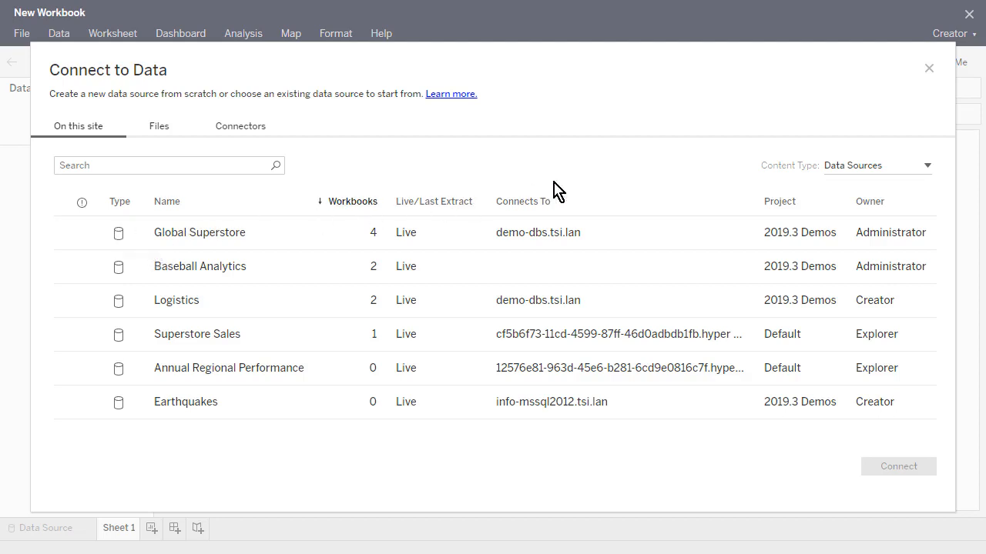
left_click(928, 168)
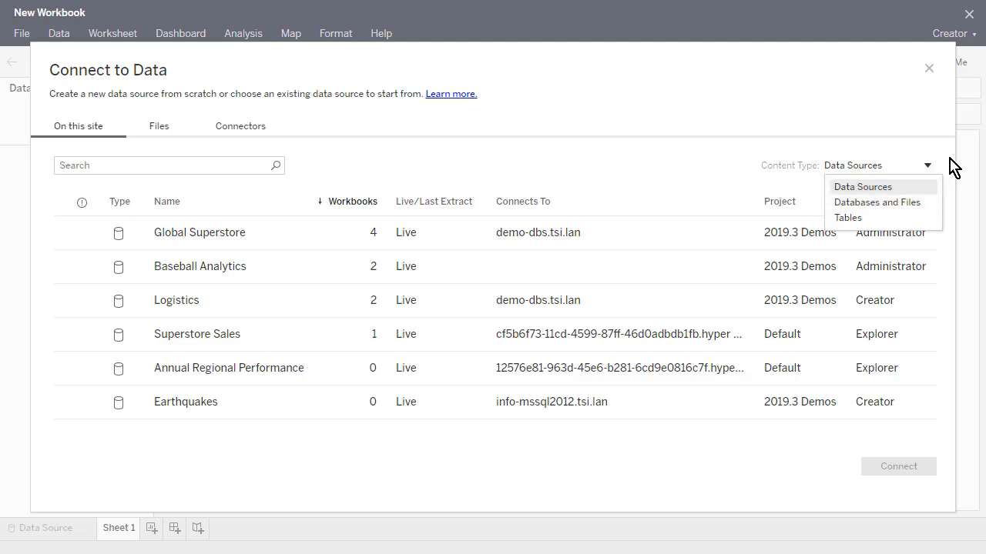
left_click(935, 203)
left_click(929, 174)
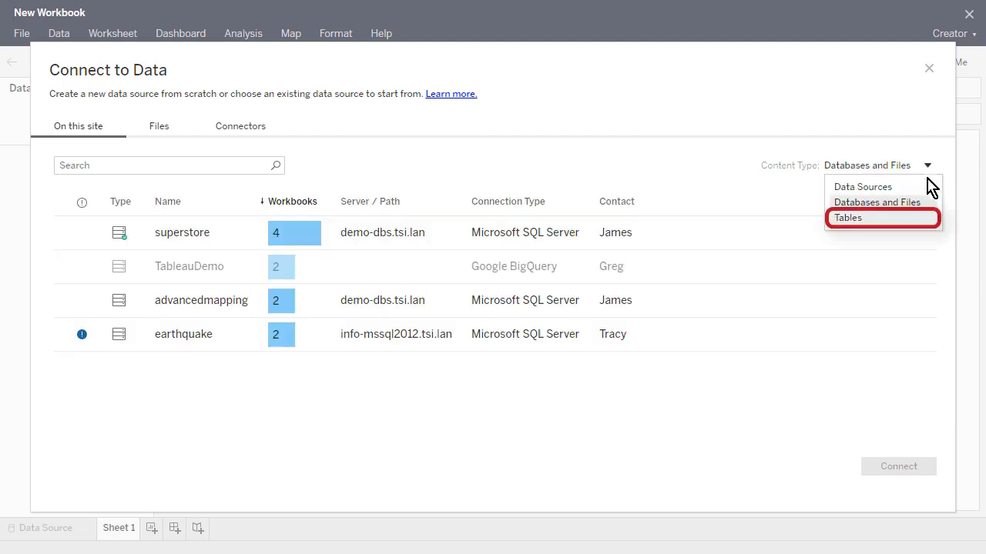
left_click(930, 216)
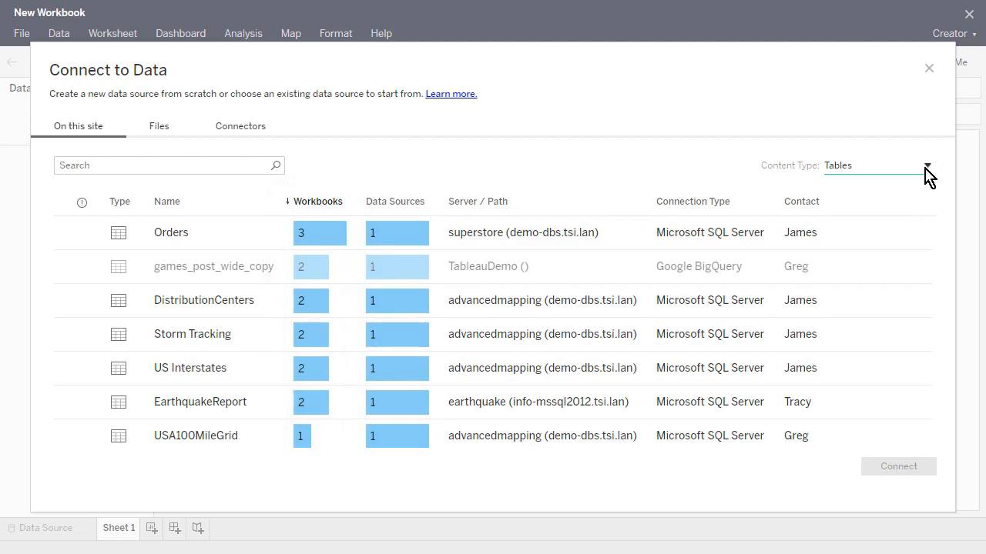
left_click(926, 166)
left_click(925, 201)
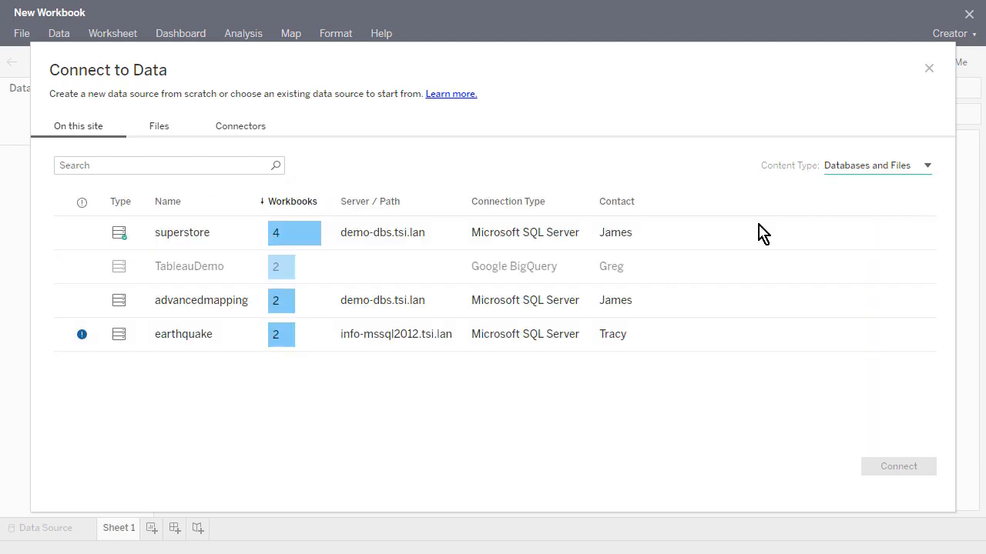
Check the data quality warning on the earthquake database, and select the certified superstore database.
left_click(82, 348)
mouse_move(82, 348)
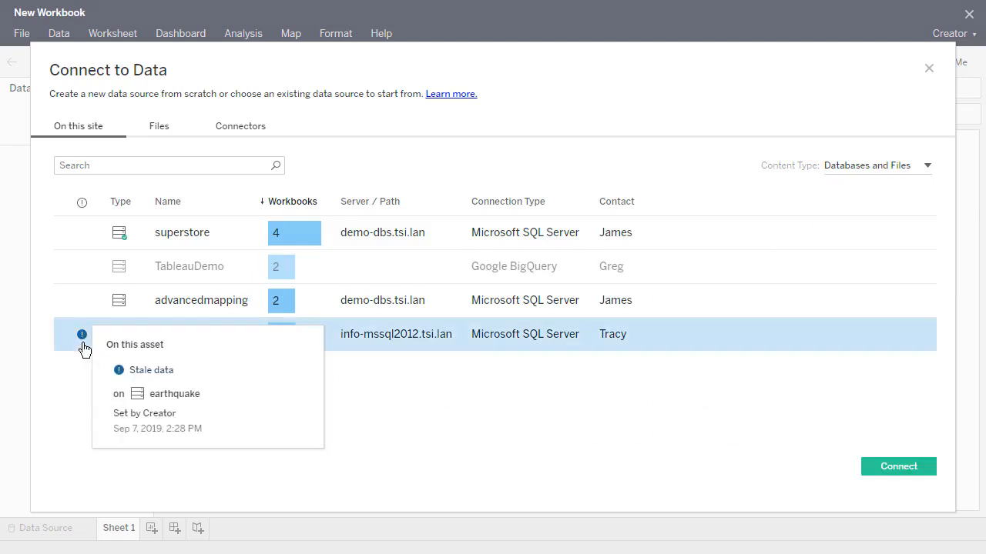
left_click(120, 237)
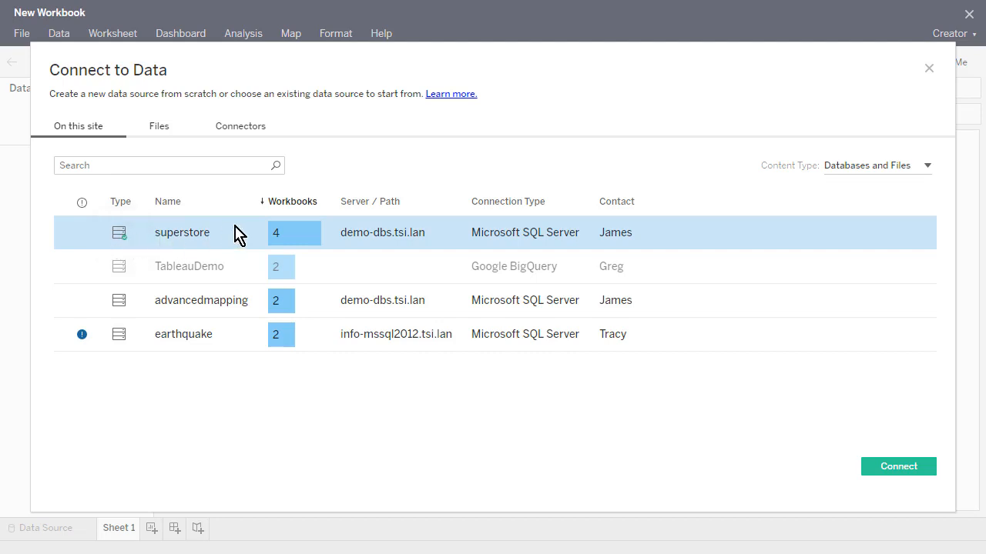
Switch the connectable site content to Tables and search it for "Category".
left_click(929, 170)
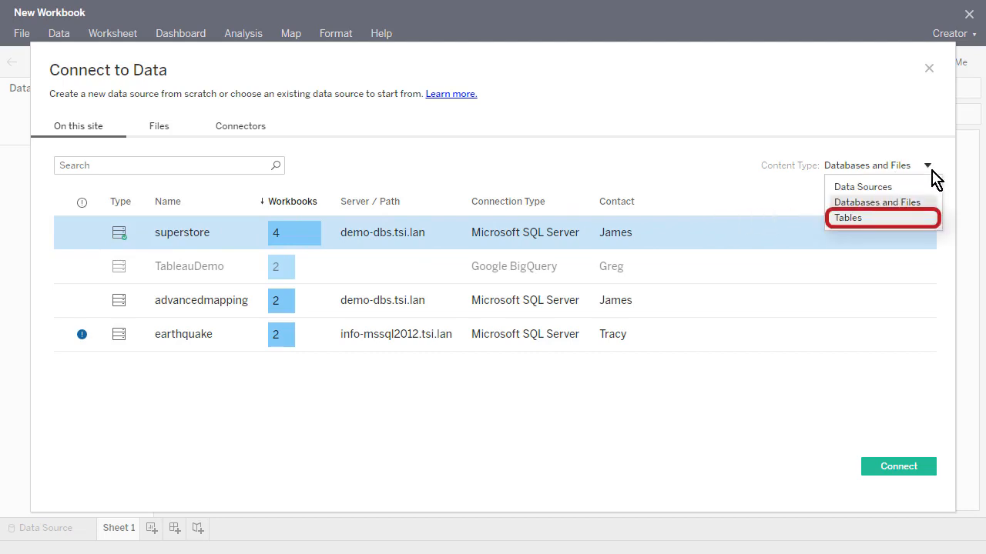
left_click(933, 218)
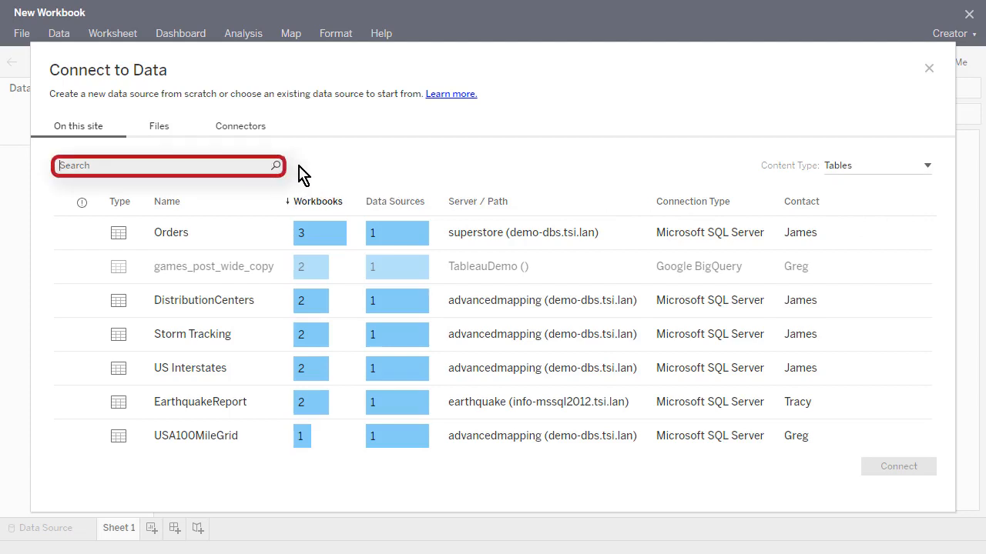
type("Categ")
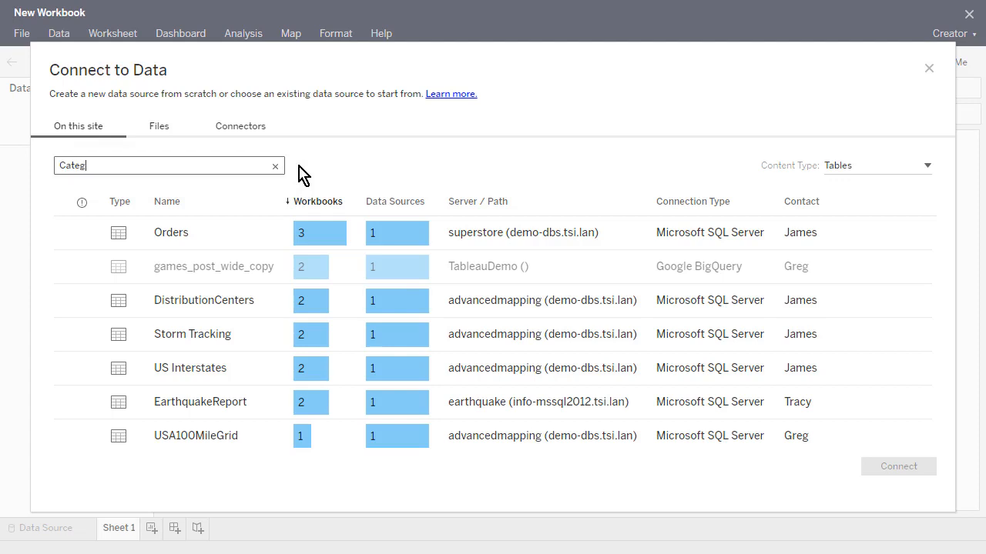
type("ory")
key("Return")
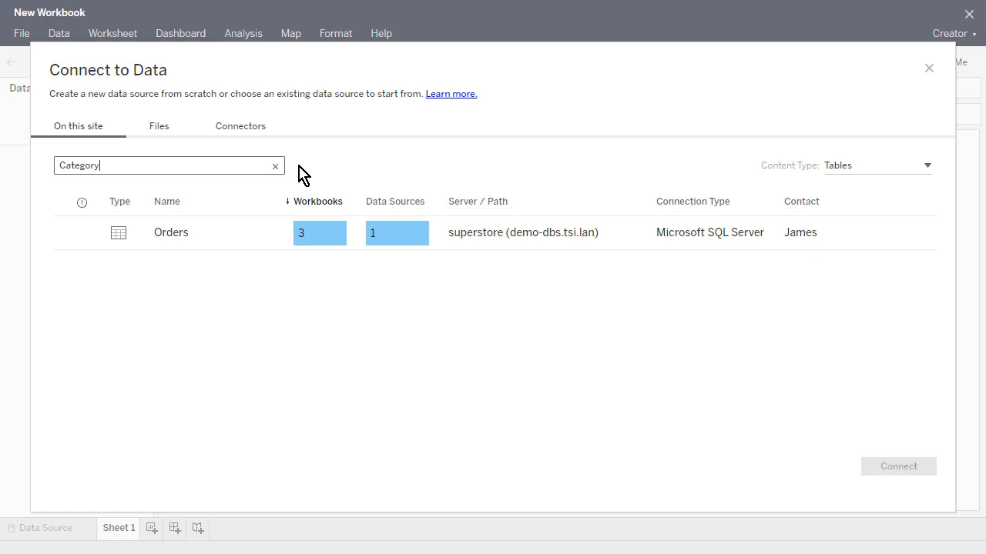
Connect to the Orders table of the superstore database, signing in to the SQL Server with Windows Authentication.
left_click(245, 233)
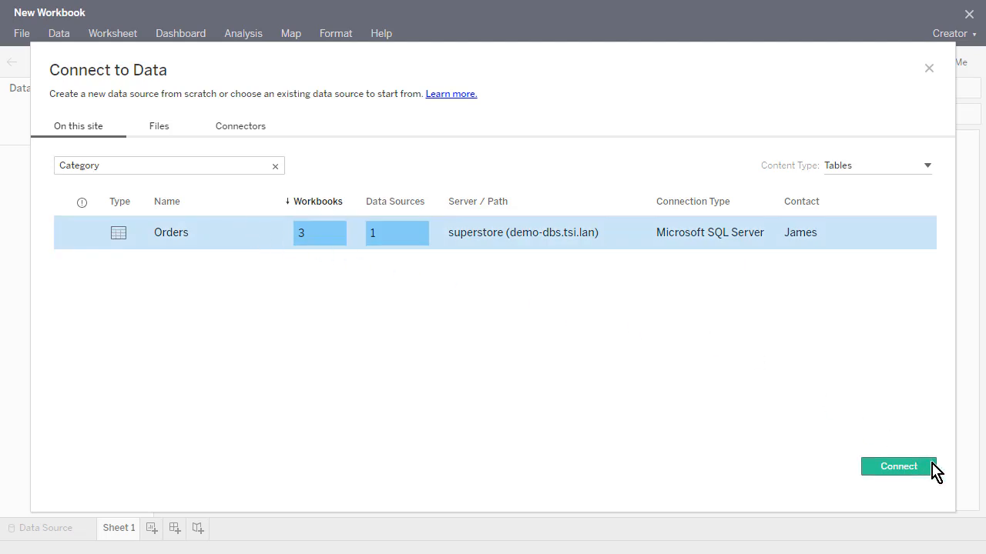
left_click(932, 466)
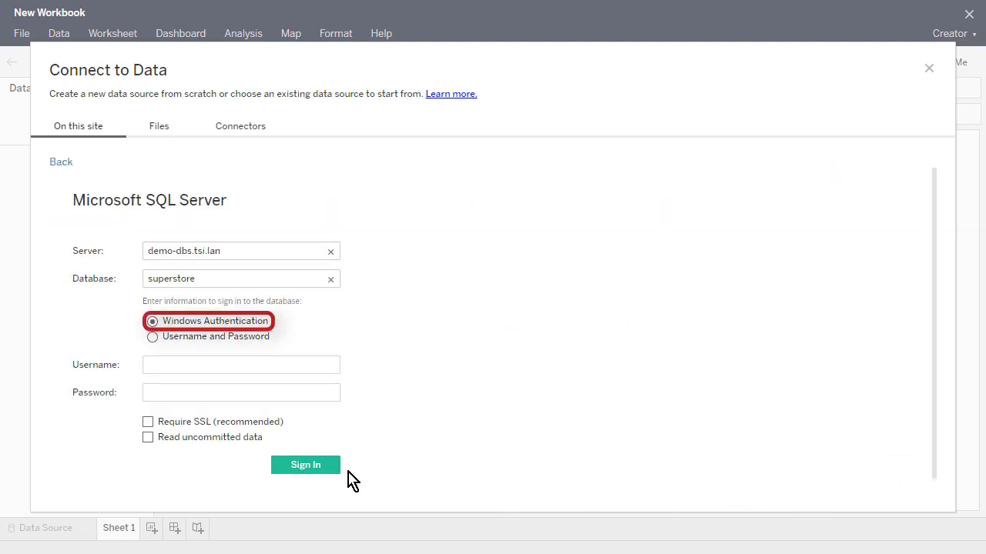
left_click(329, 466)
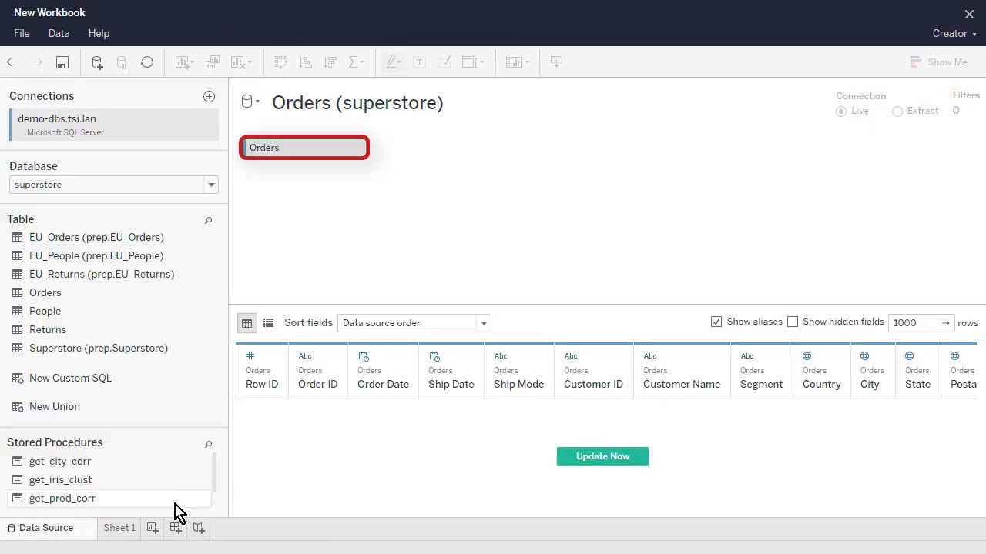
Place the Category dimension on the rows of Sheet 1.
left_click(121, 530)
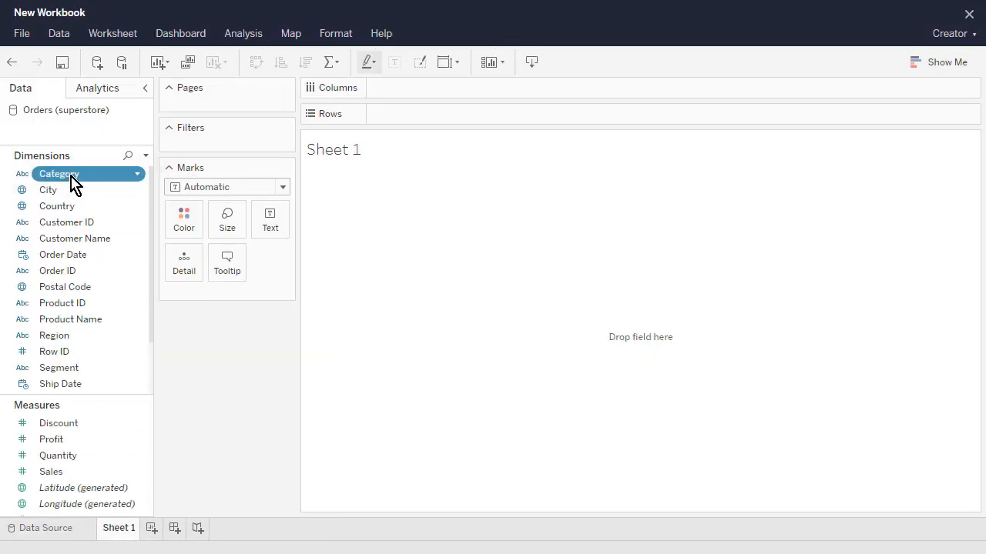
left_click_drag(73, 185, 423, 118)
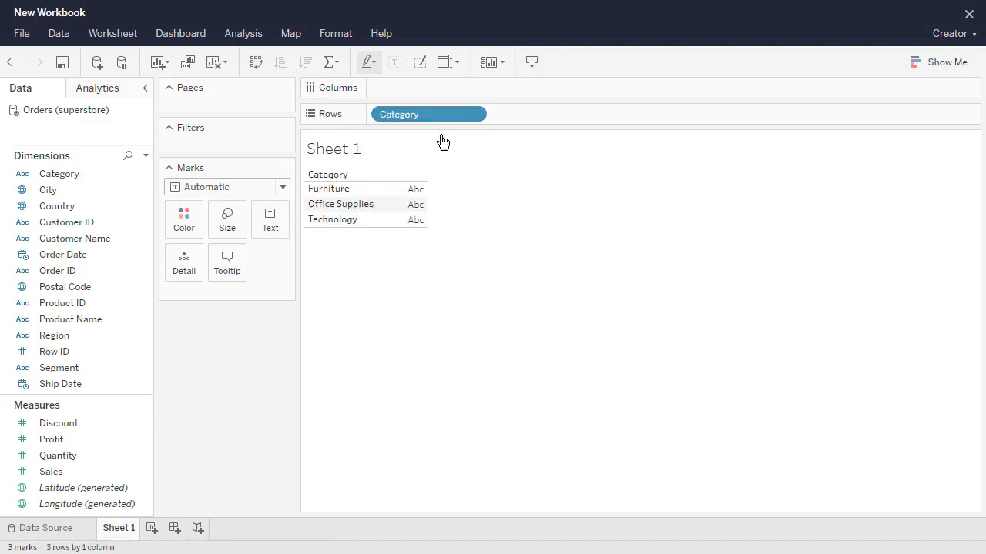